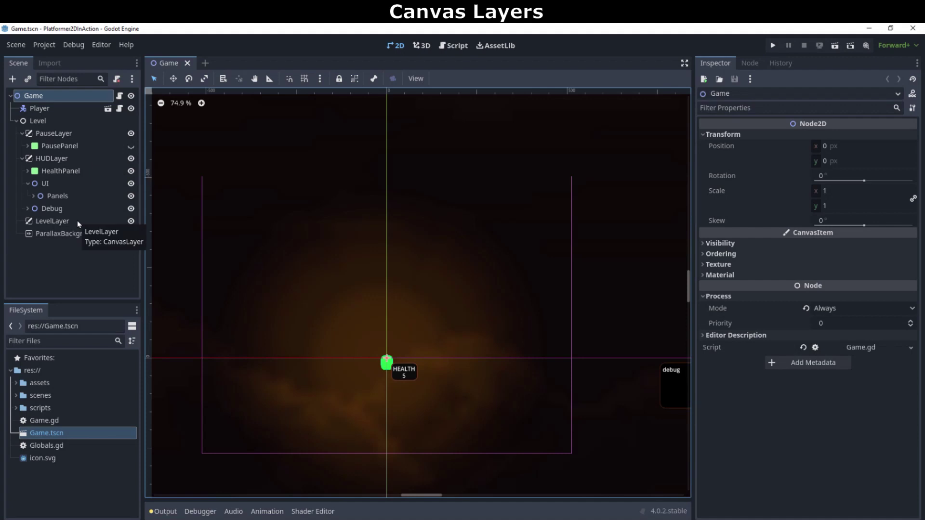
# Examine the layer settings of the PauseLayer, HUDLayer and LevelLayer canvas layers in turn.
pyautogui.click(70, 134)
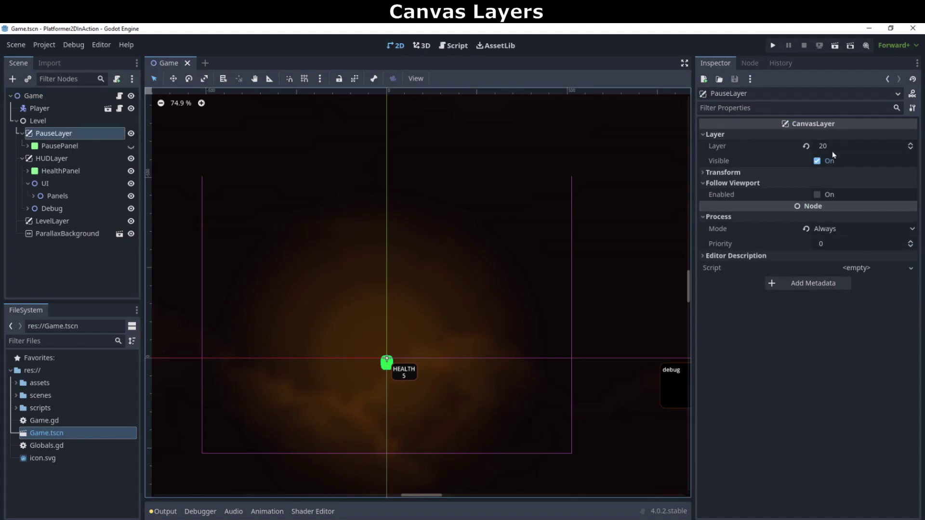
pyautogui.click(57, 163)
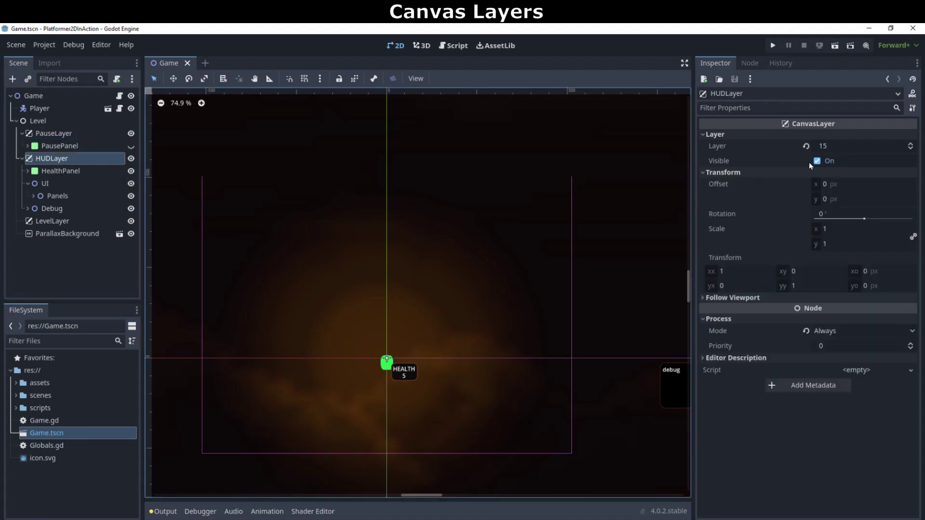
pyautogui.click(53, 221)
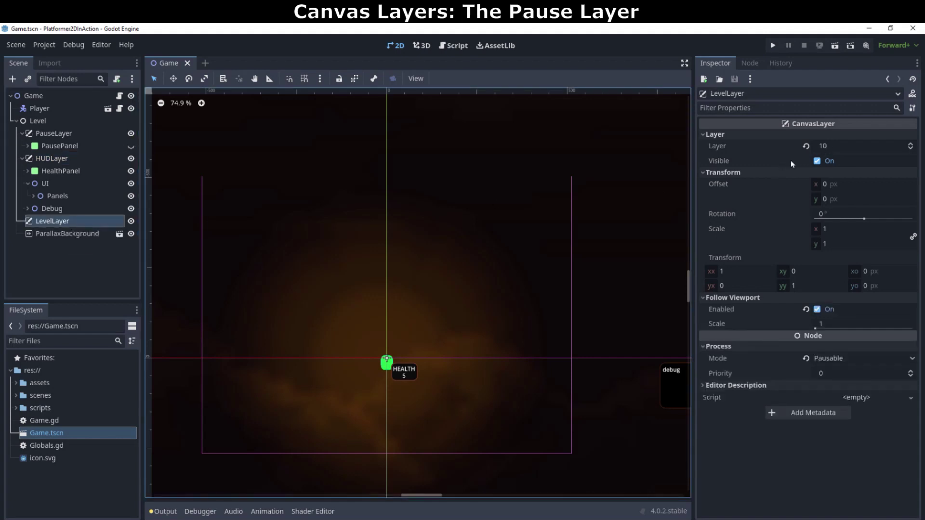
# Inspect PauseLayer and the contents of its PausePanel, and run the game to test pausing and resuming, including during a jump.
pyautogui.click(65, 135)
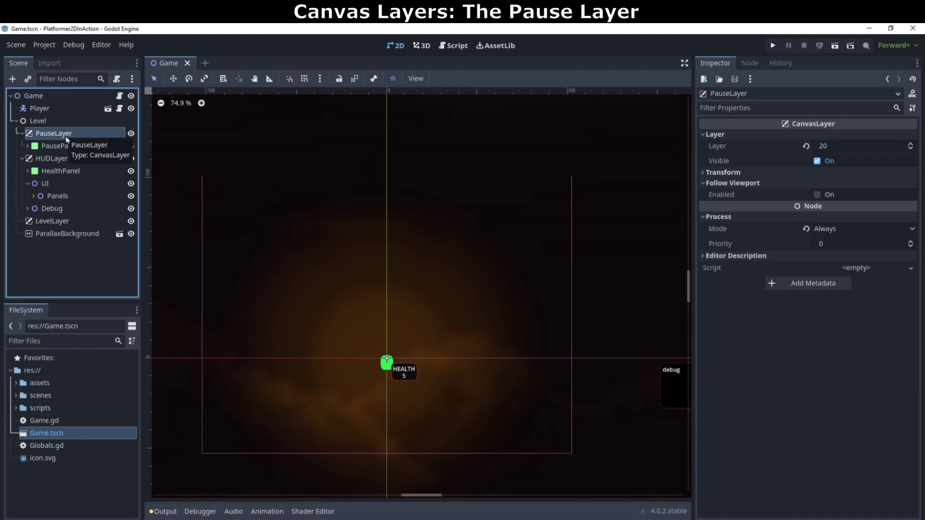
pyautogui.press('F5')
pyautogui.press('Escape')
pyautogui.click(27, 146)
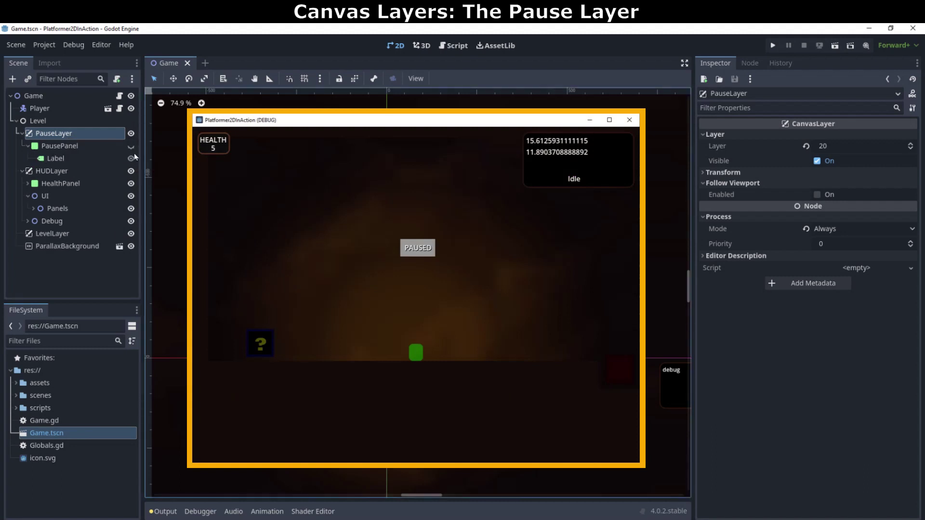
pyautogui.press('Escape')
pyautogui.press('space')
pyautogui.press('Escape')
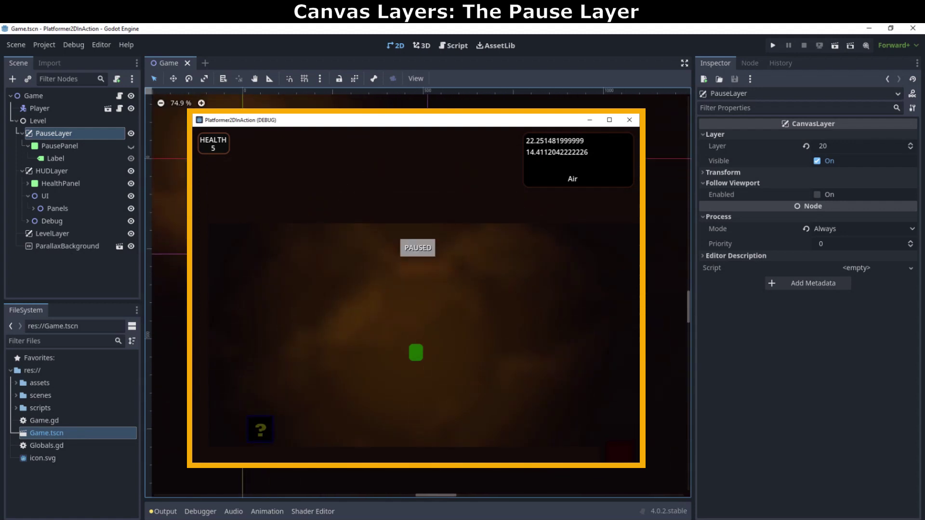
pyautogui.press('Escape')
pyautogui.press('F8')
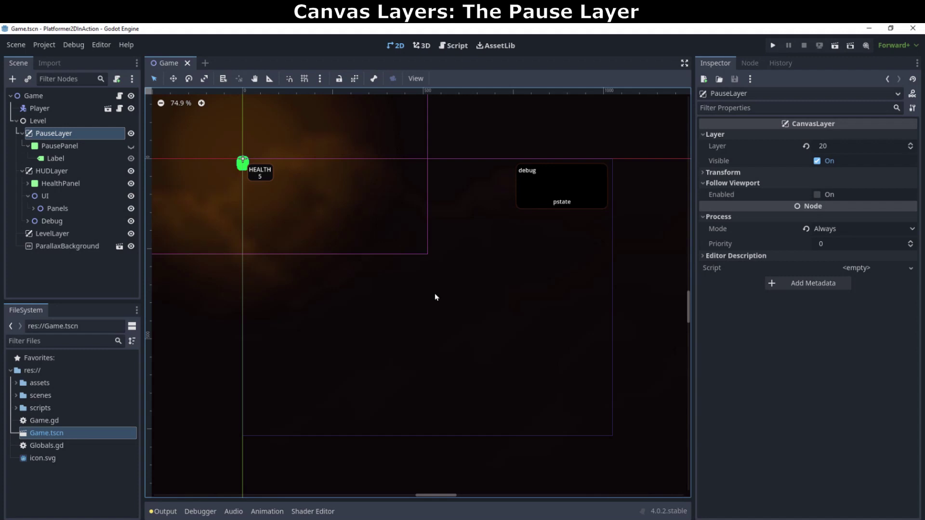
pyautogui.press('F5')
pyautogui.press('Escape')
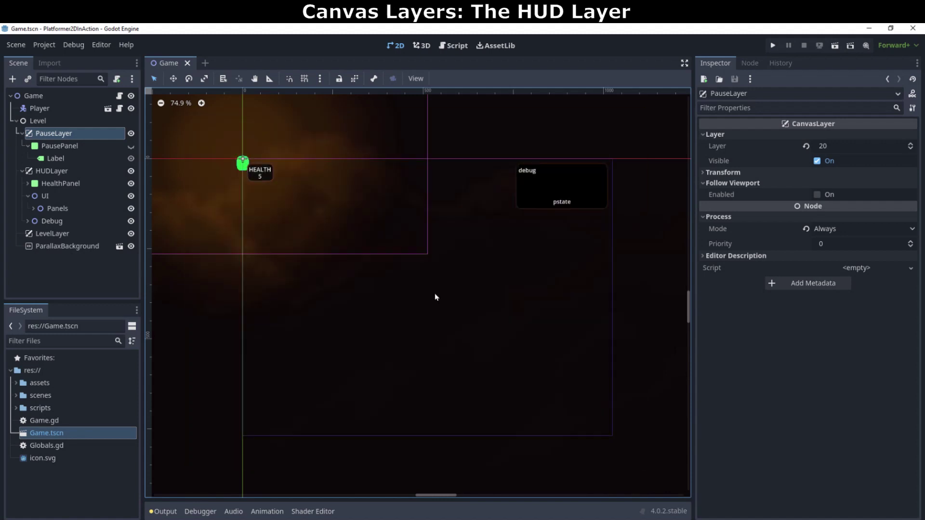
# Inspect HUDLayer and its HealthPanel with the child labels, and run the game to check the health display before stopping it.
pyautogui.click(101, 173)
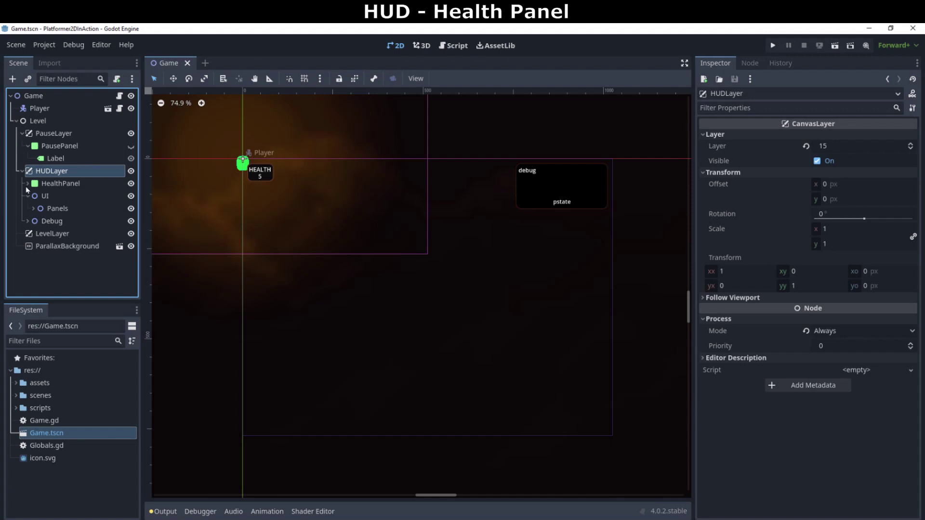
pyautogui.click(41, 184)
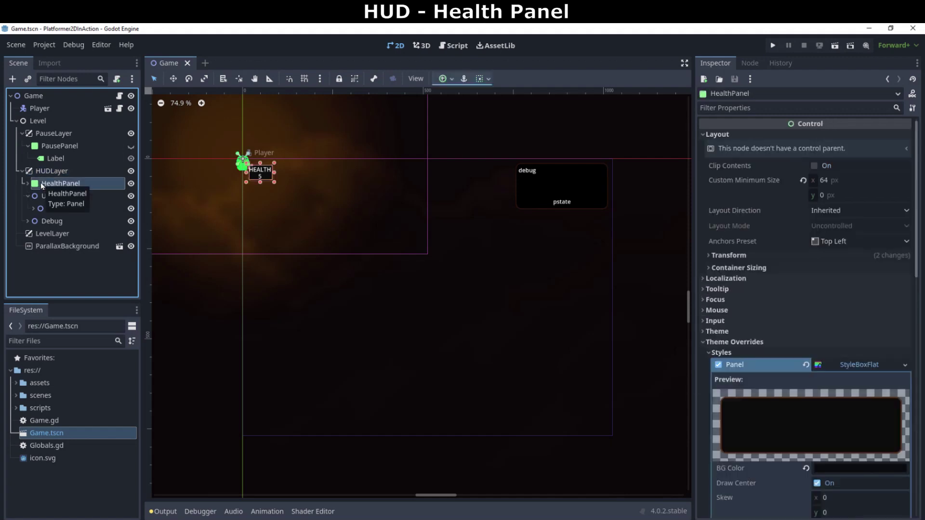
pyautogui.click(28, 184)
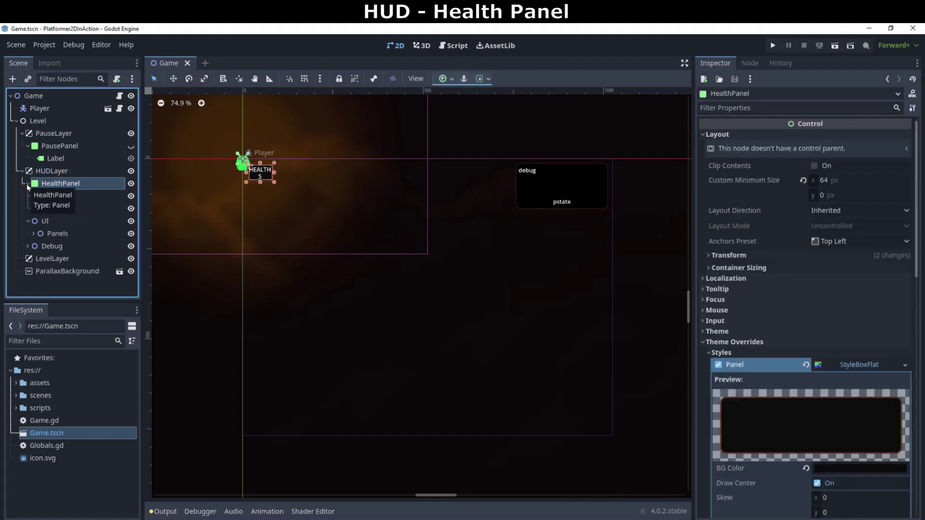
pyautogui.press('F5')
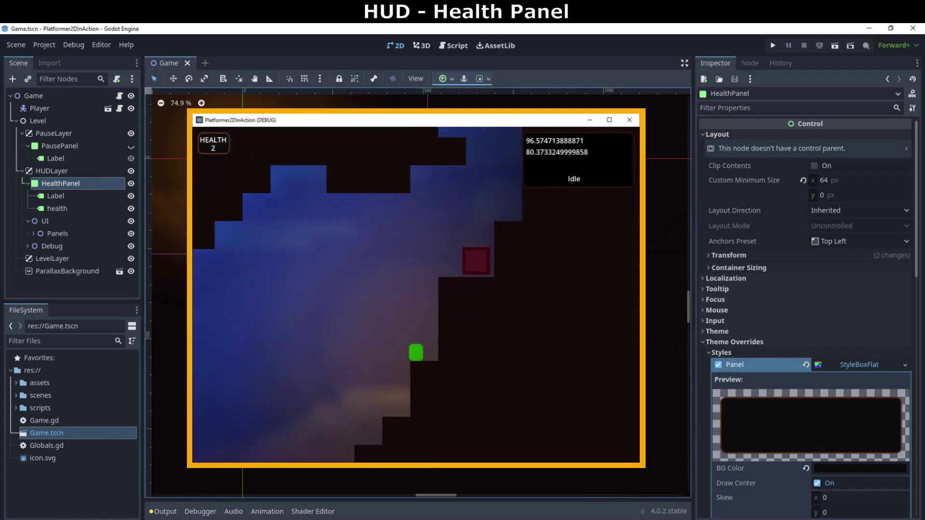
pyautogui.press('F8')
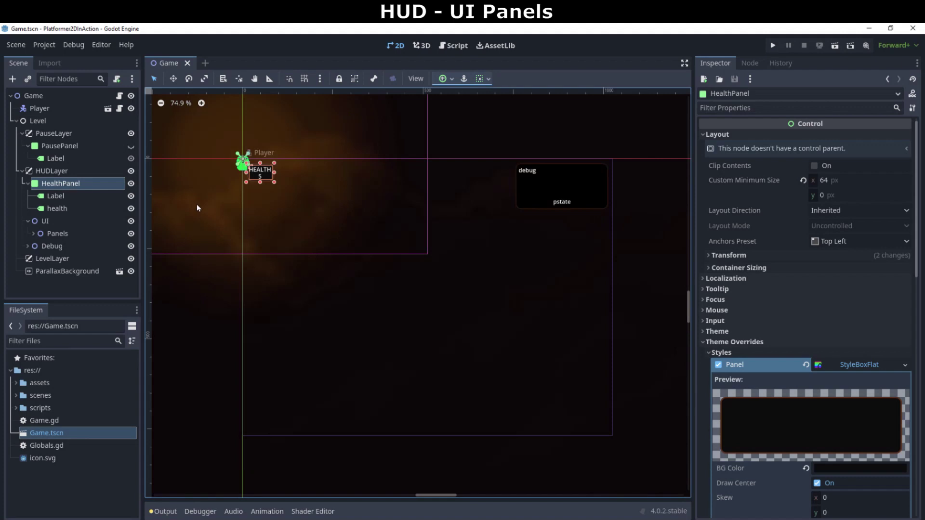
# Expand and inspect the Panels node under UI, and run the game to check the UI panels in play.
pyautogui.click(32, 234)
pyautogui.click(52, 234)
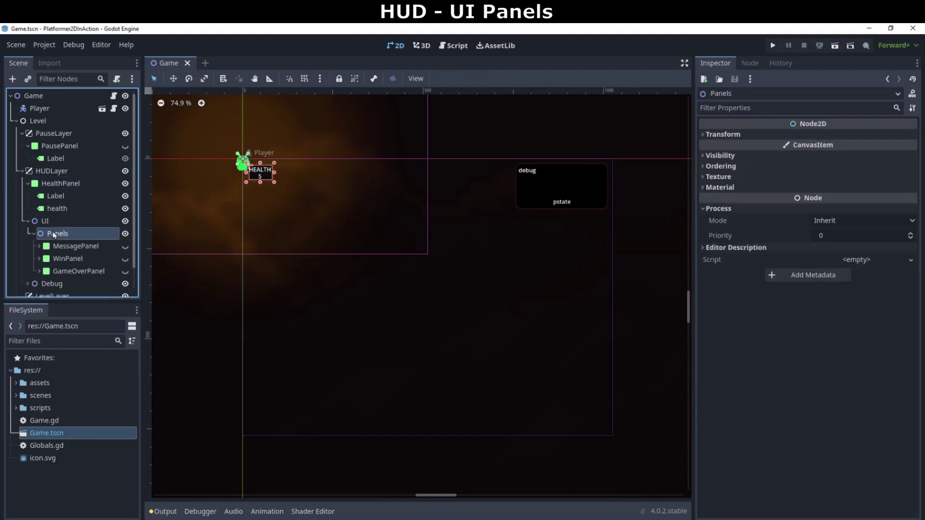
pyautogui.press('F5')
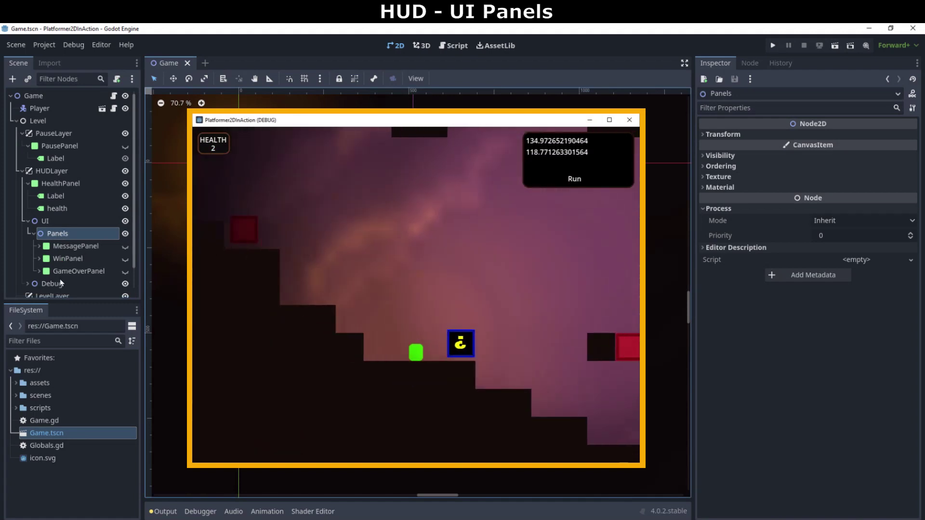
pyautogui.press('F8')
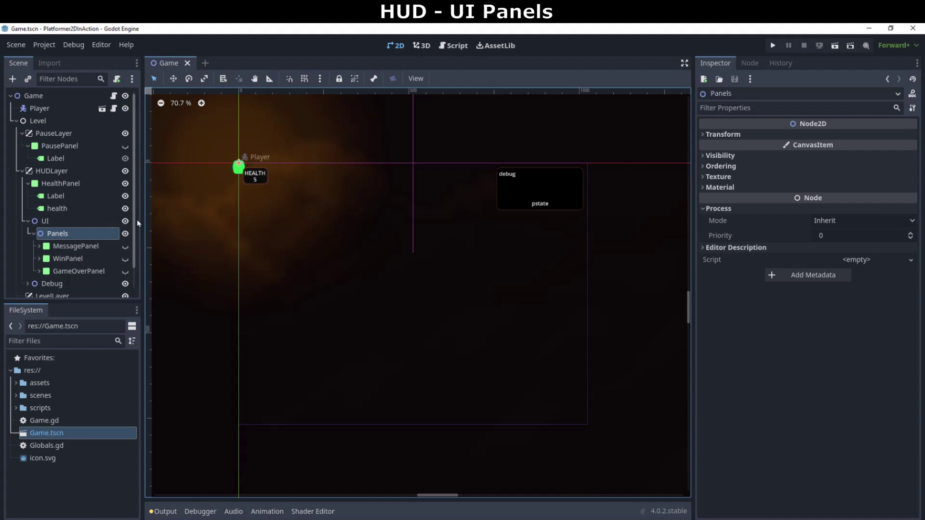
# Preview the pause, message, win and game-over panels by briefly showing and hiding each, and collapse the Panels node.
pyautogui.doubleClick(126, 248)
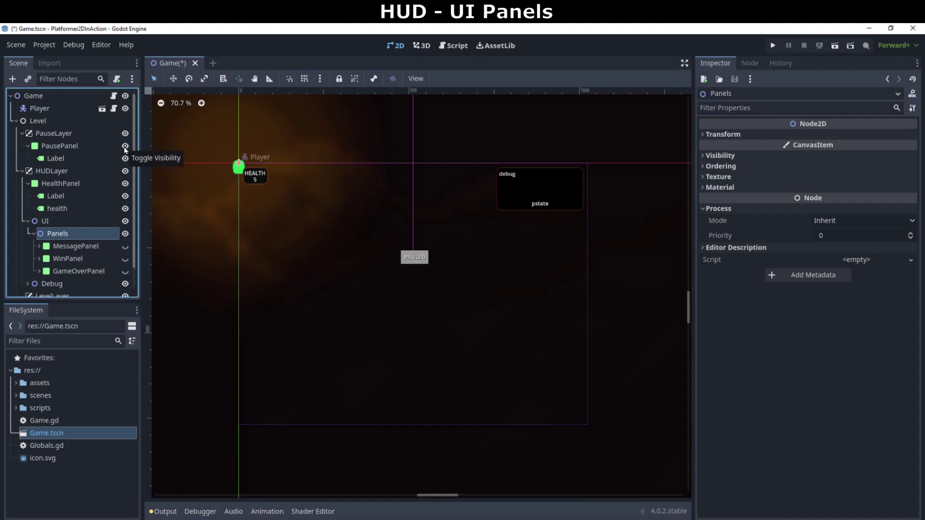
pyautogui.click(125, 260)
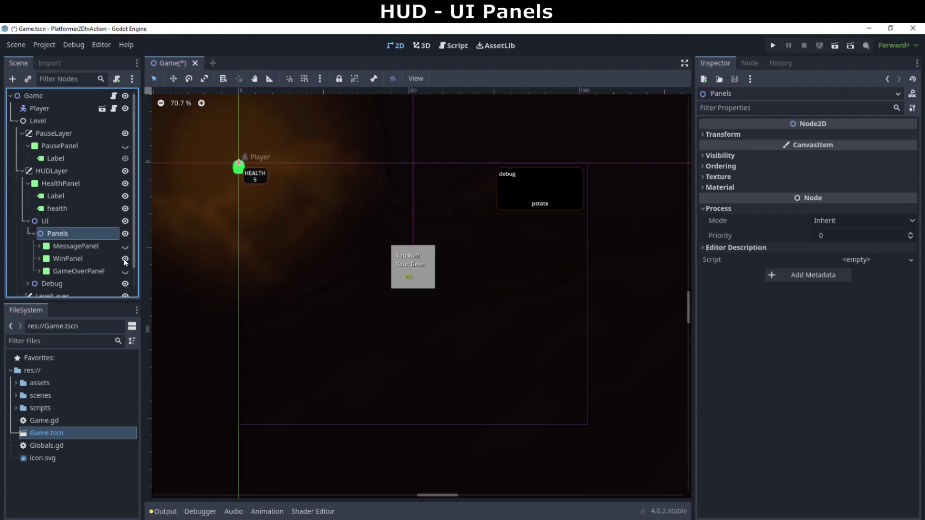
pyautogui.click(125, 259)
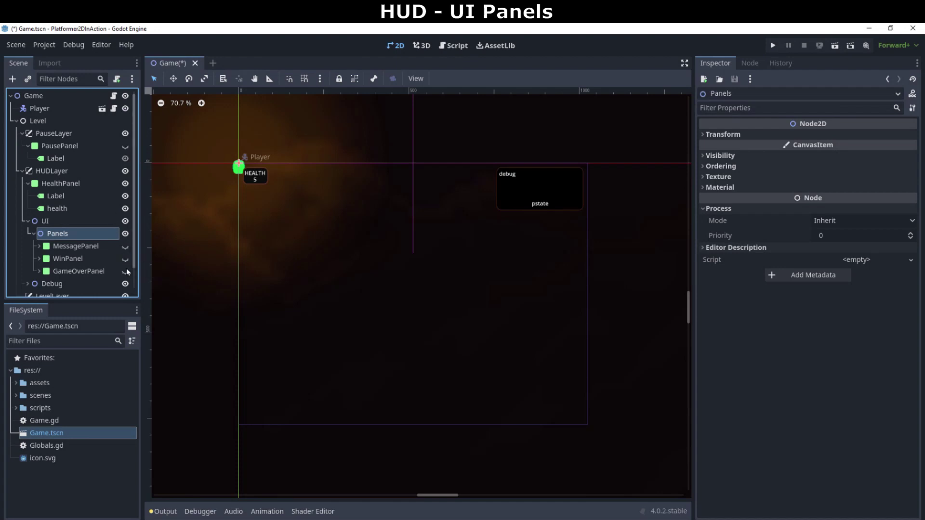
pyautogui.click(125, 271)
pyautogui.click(125, 273)
pyautogui.click(33, 233)
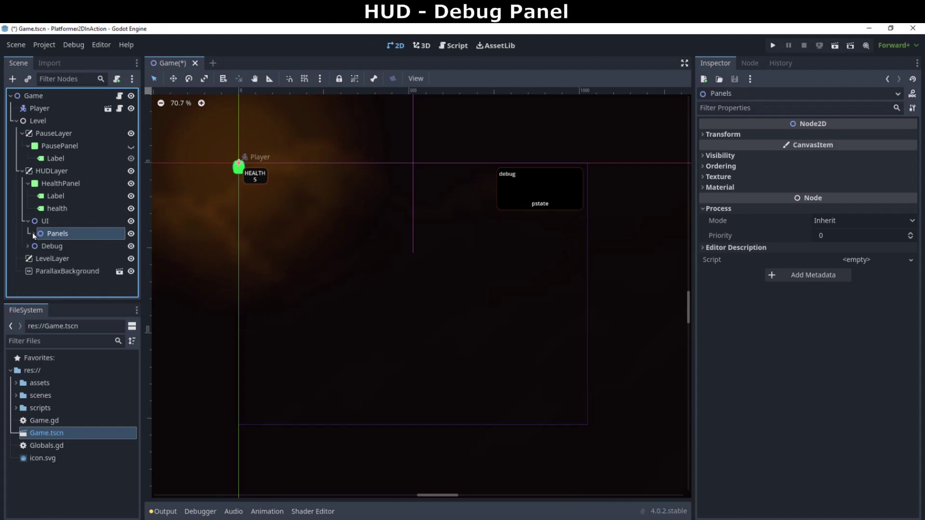
# Examine the Debug node, its DebugPanel and the DebugText and PState labels inside it.
pyautogui.click(51, 247)
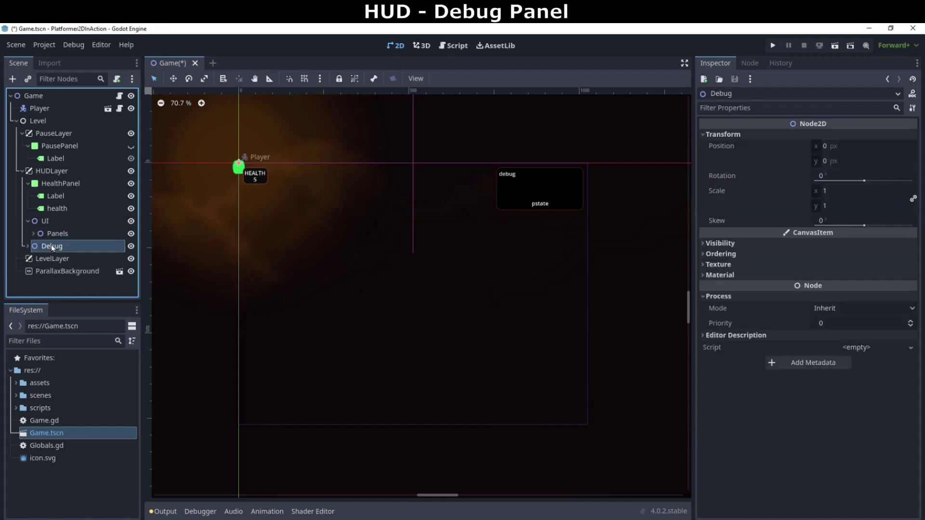
pyautogui.click(28, 246)
pyautogui.click(60, 259)
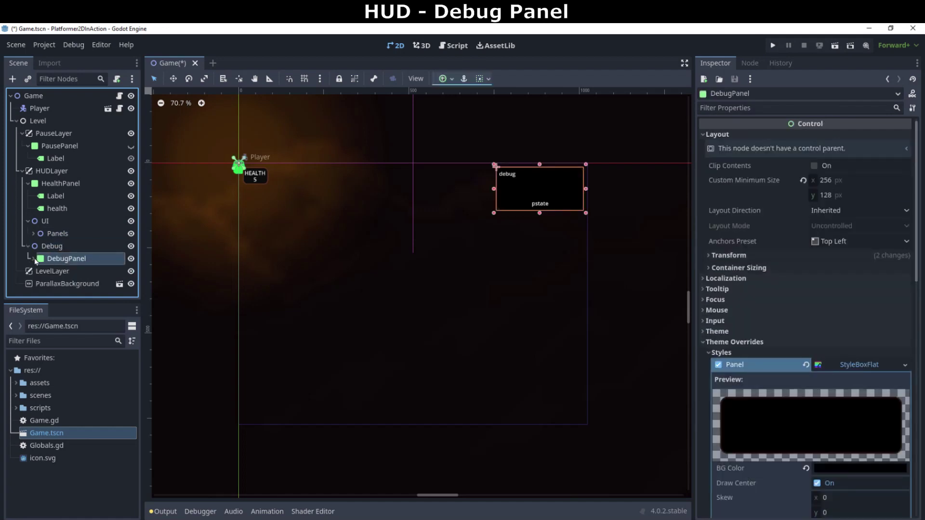
pyautogui.click(34, 259)
pyautogui.click(58, 271)
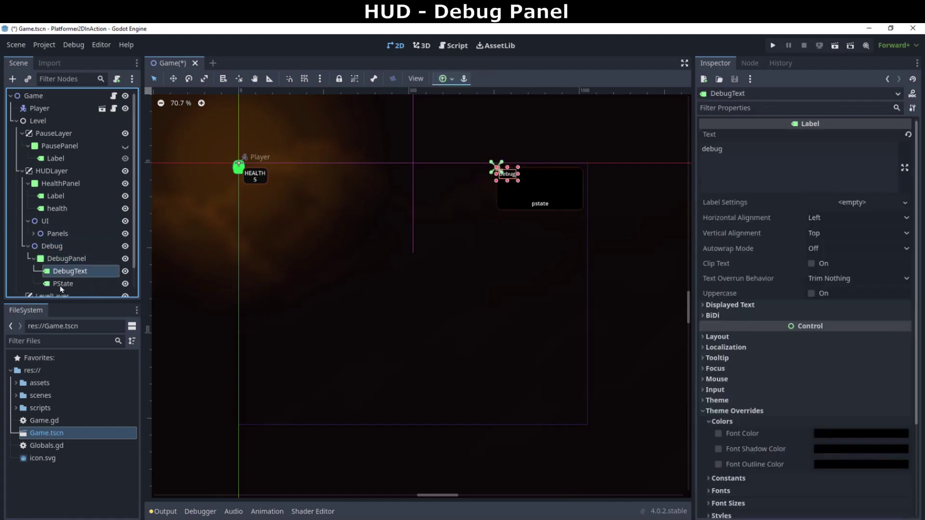
pyautogui.click(60, 285)
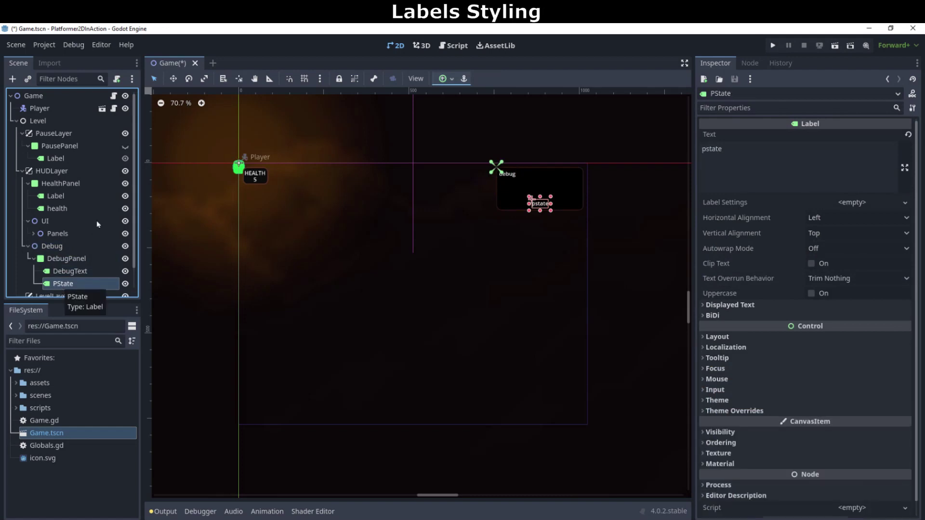
# Review the HealthPanel labels and the Theme Overrides of the HEALTH label, with the UI node collapsed.
pyautogui.click(59, 198)
pyautogui.click(63, 208)
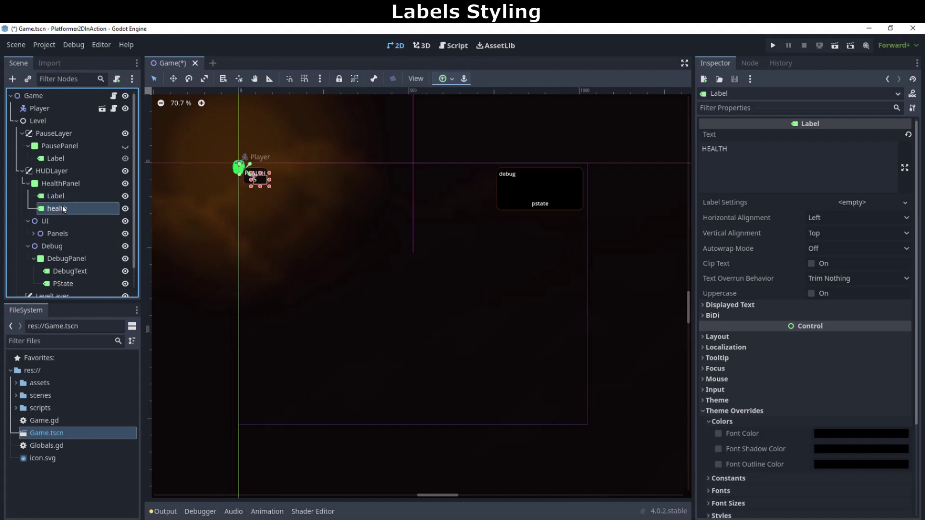
pyautogui.click(54, 171)
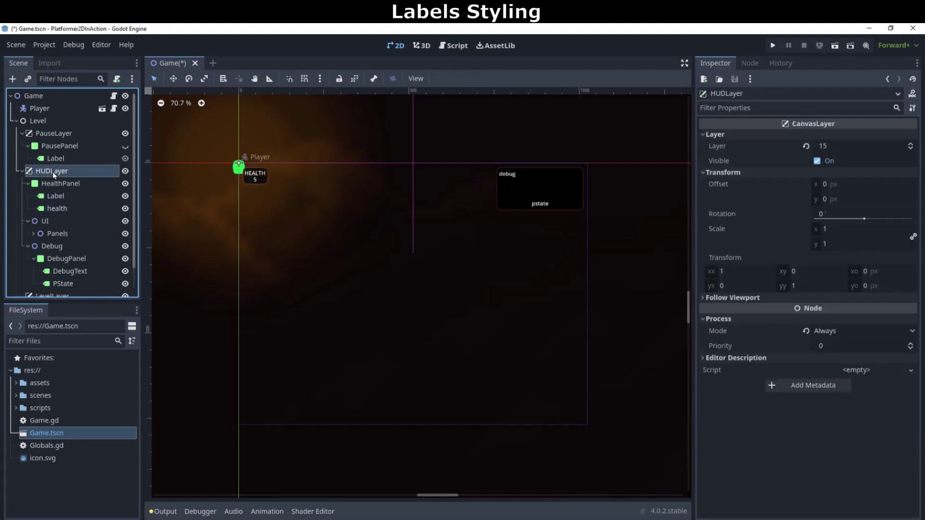
pyautogui.click(28, 223)
pyautogui.click(52, 196)
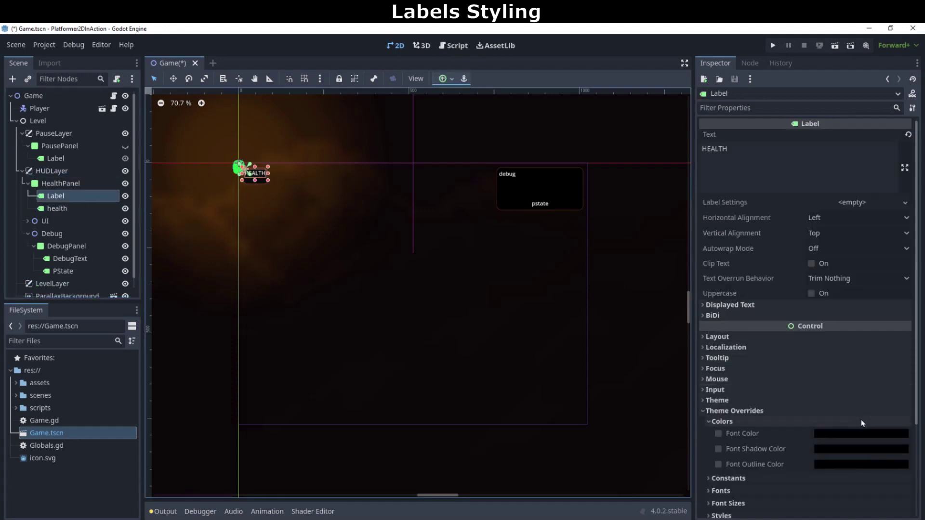
pyautogui.scroll(-2, 917, 419)
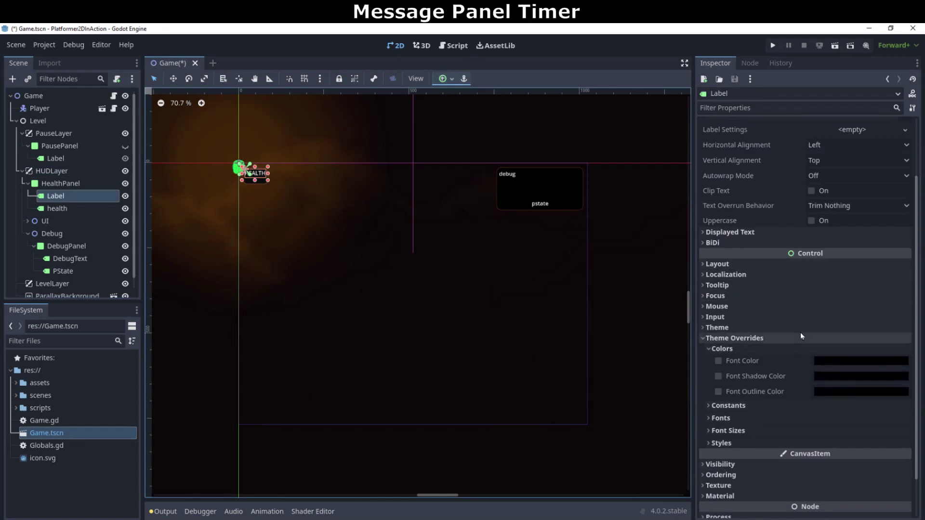
# Expand UI down to MessagePanel and inspect the wait time and process mode of its Timer.
pyautogui.click(28, 221)
pyautogui.click(34, 234)
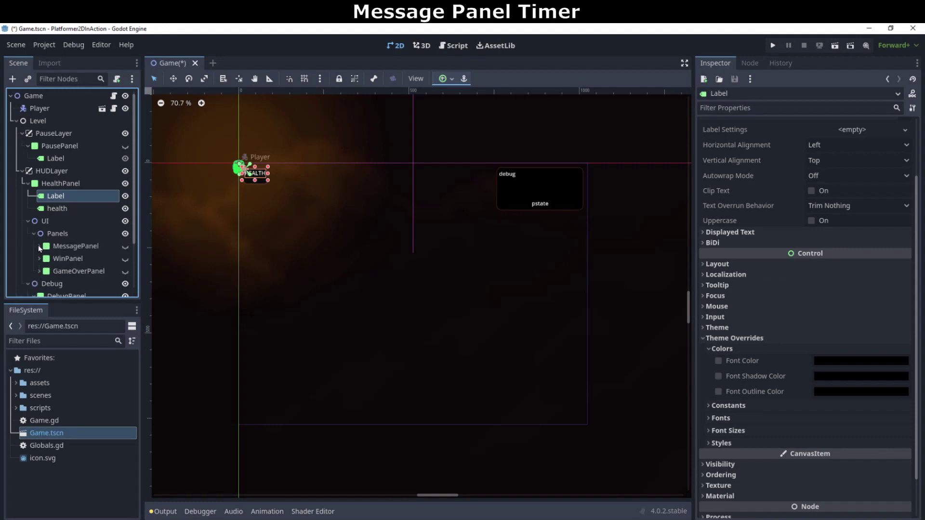
pyautogui.click(39, 246)
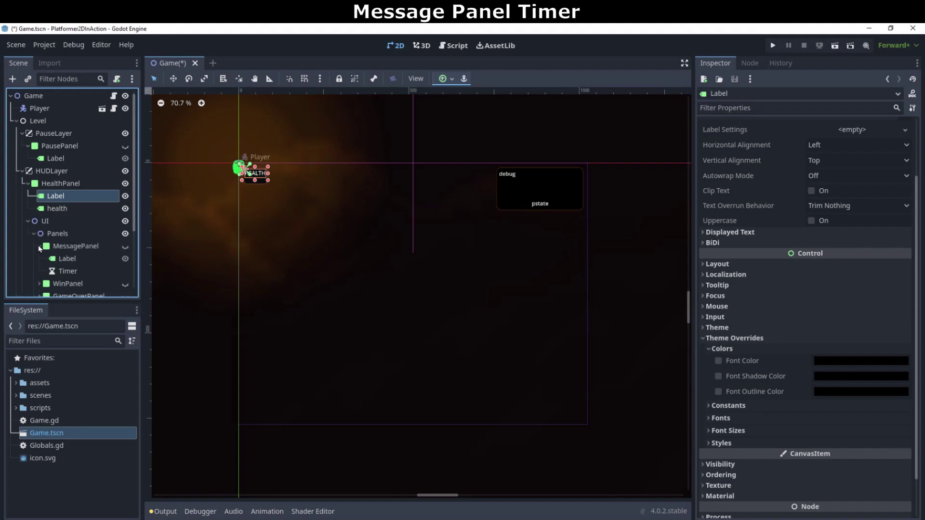
pyautogui.click(68, 271)
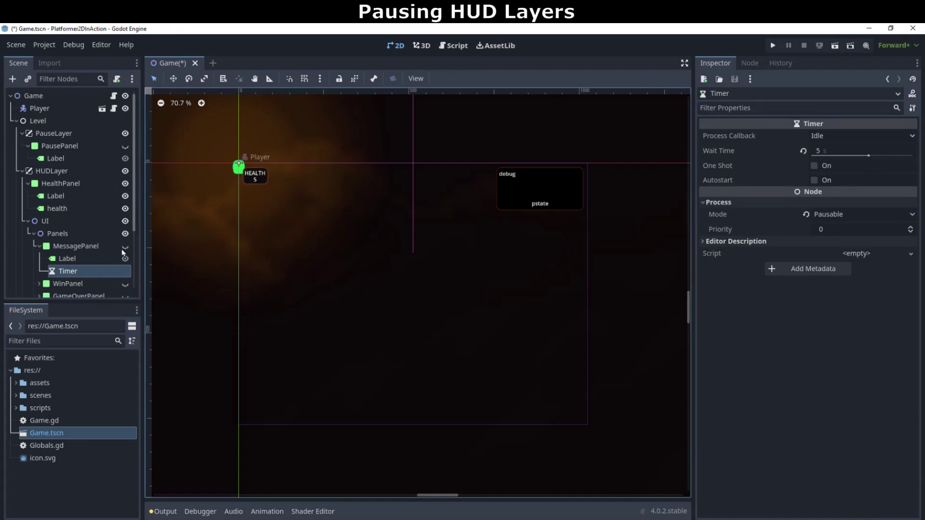
# Collapse the UI node and compare the process settings of the Debug node and LevelLayer.
pyautogui.moveTo(136, 222); pyautogui.dragTo(134, 279)
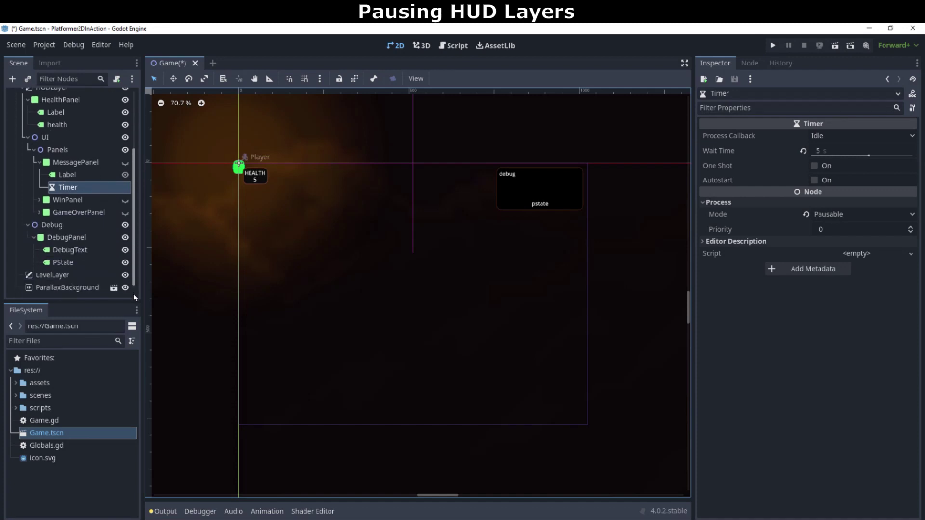
pyautogui.click(28, 138)
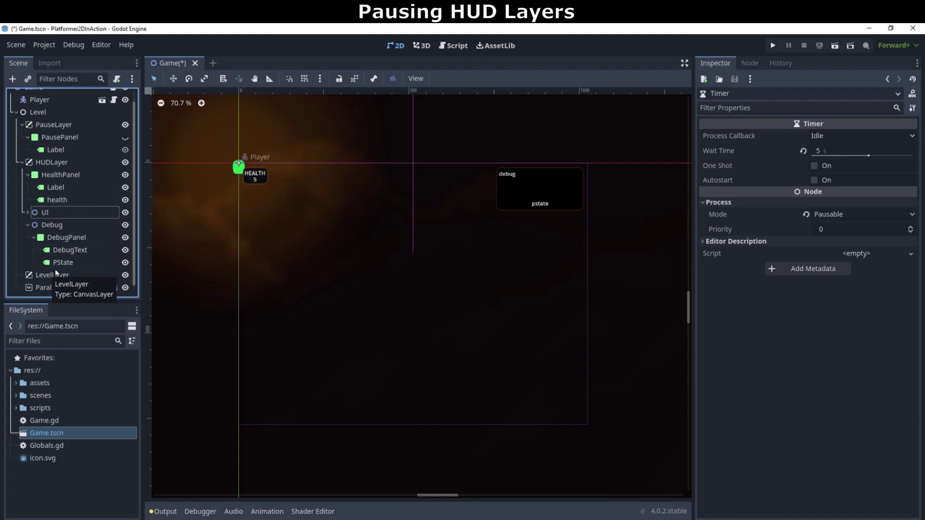
pyautogui.click(59, 228)
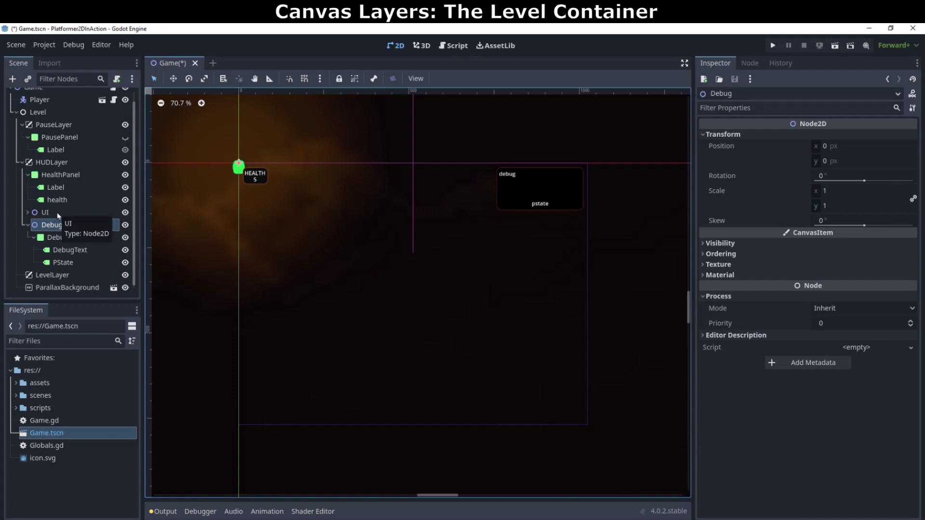
pyautogui.click(62, 275)
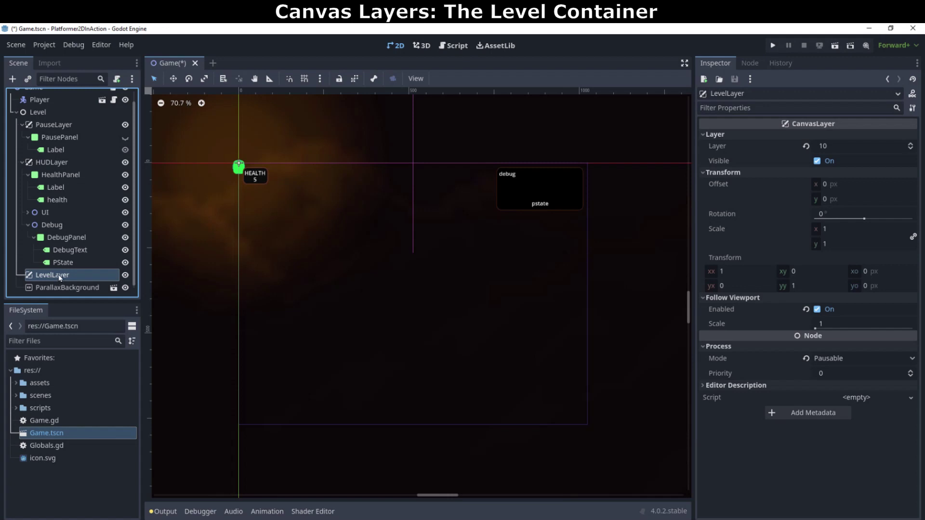
# Collapse the PauseLayer and HUDLayer branches and focus on the LevelLayer node, keeping its name.
pyautogui.click(23, 125)
pyautogui.click(22, 146)
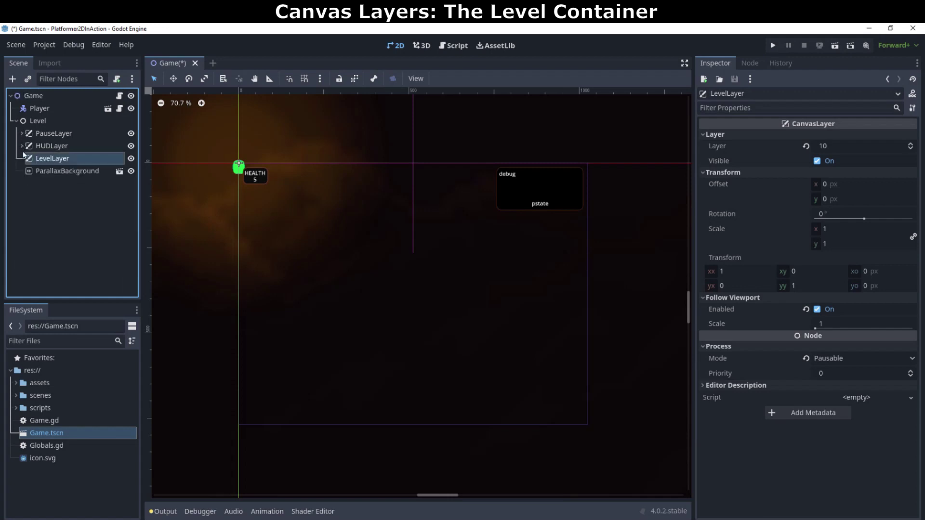
pyautogui.doubleClick(50, 163)
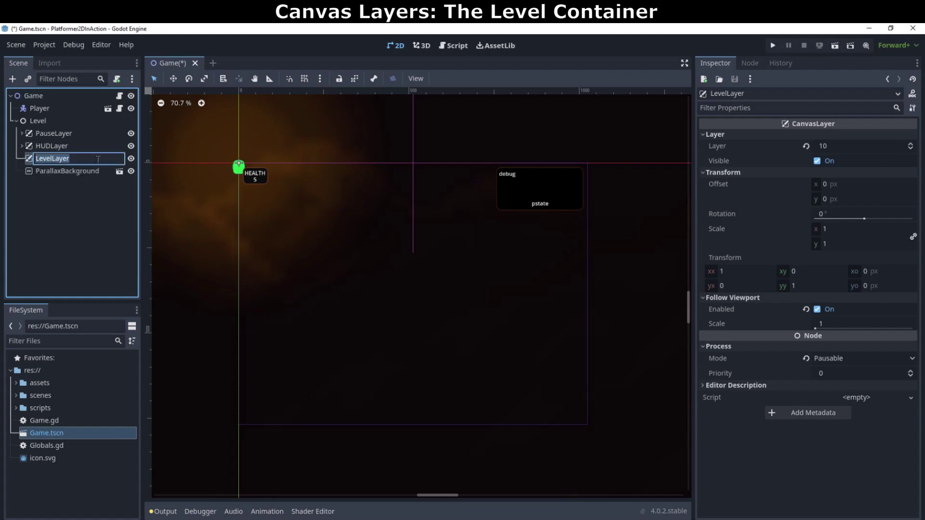
pyautogui.click(29, 165)
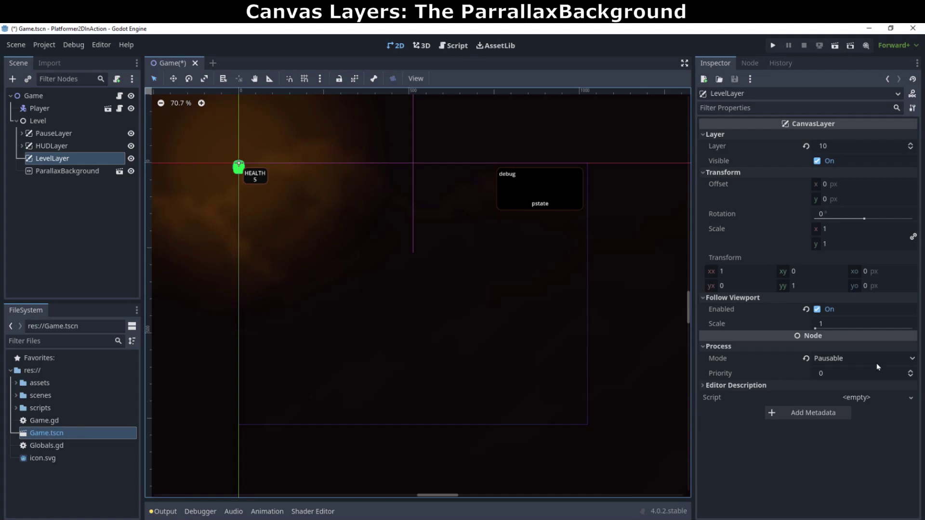
# Inspect the ParallaxBackground node and play-test the game, moving and jumping the player to watch the background scroll.
pyautogui.click(90, 172)
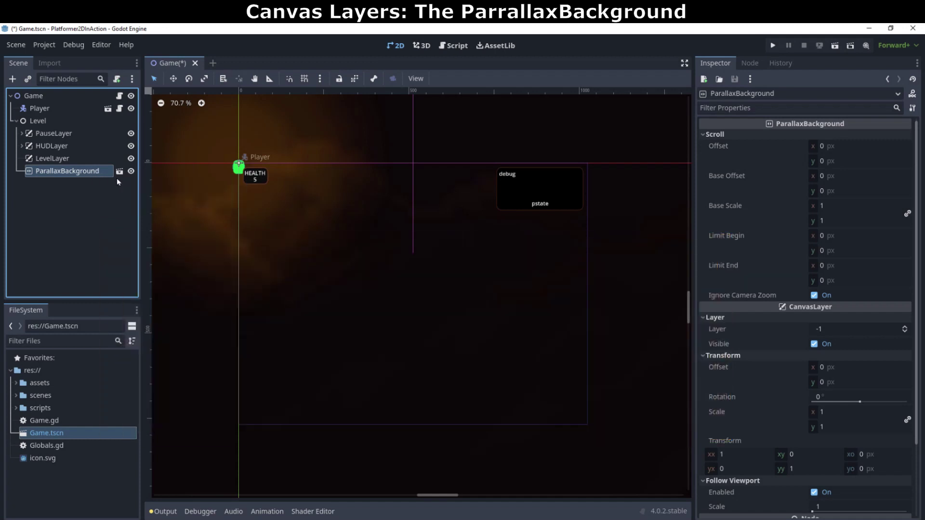
pyautogui.press('F5')
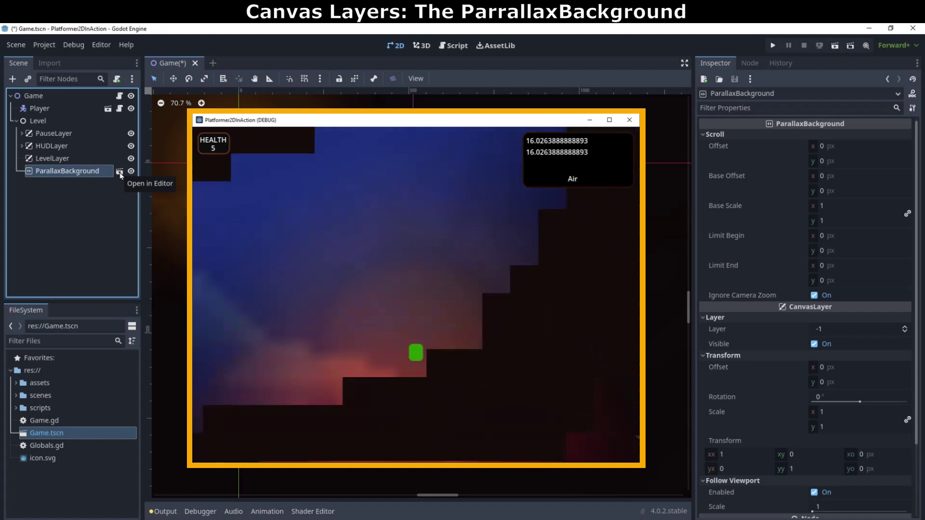
pyautogui.press('Right')
pyautogui.press('Left')
pyautogui.press('space')
pyautogui.press('F8')
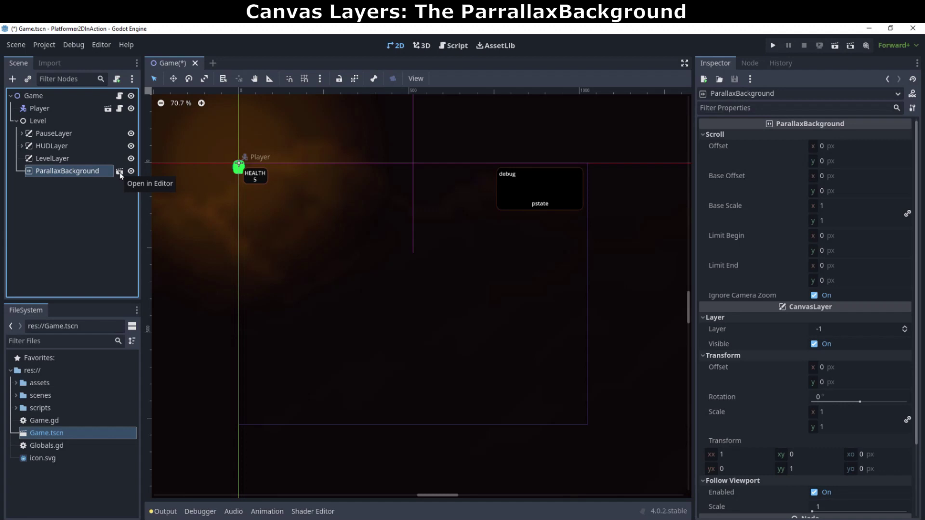
# Open the ParallaxBackground scene, check the motion scale of its ParallaxLayer, and return to the Game scene.
pyautogui.click(120, 172)
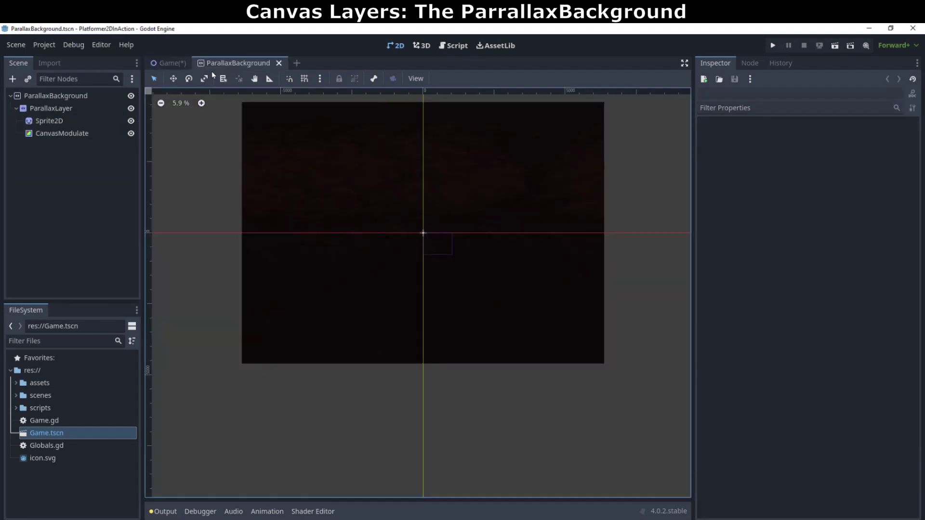
pyautogui.click(55, 109)
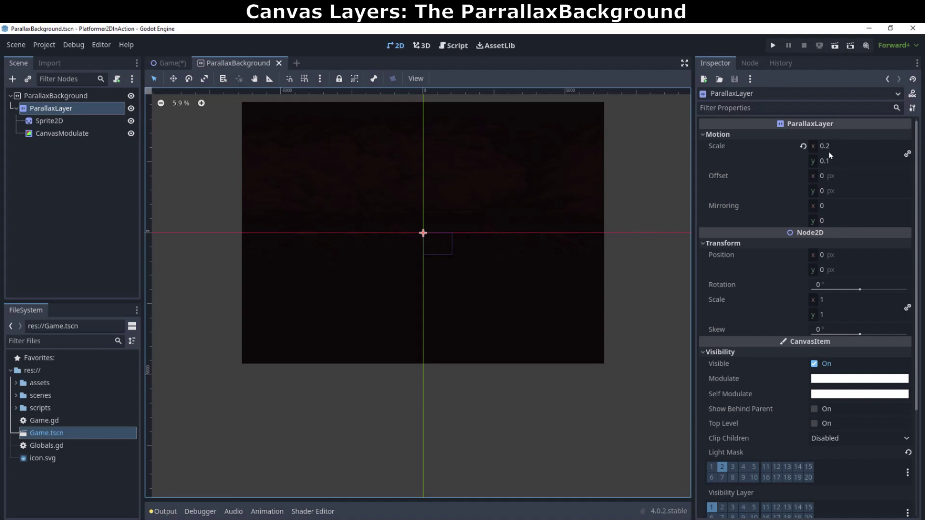
pyautogui.click(173, 68)
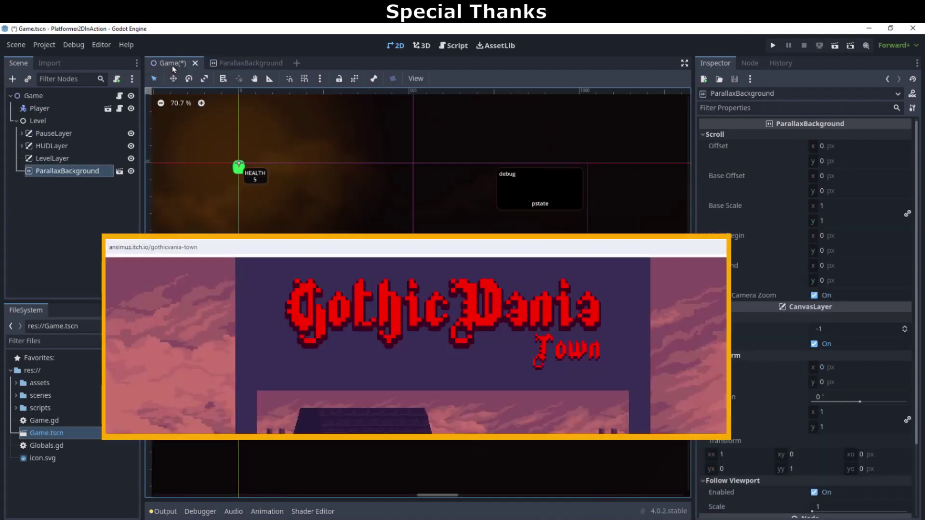
# Preview dark-background.png in the assets folder, look through the other asset files, and collapse the folder.
pyautogui.click(17, 384)
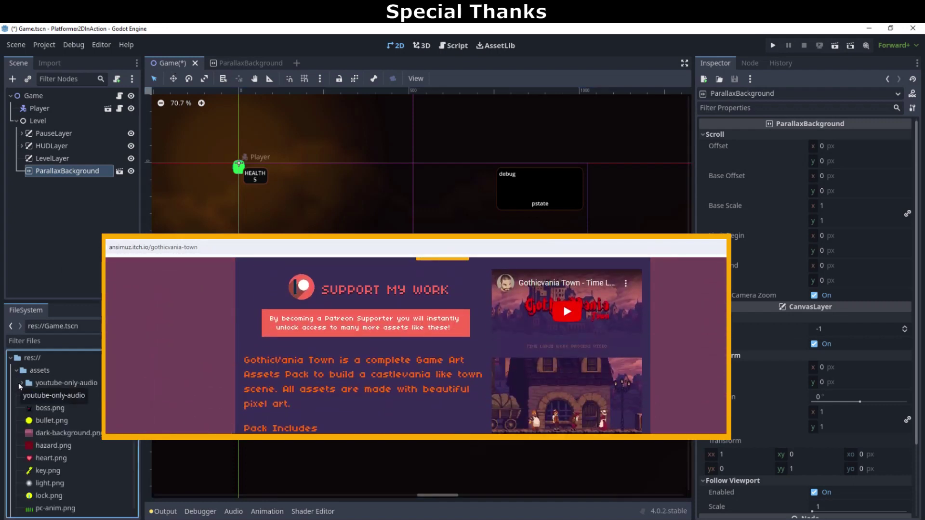
pyautogui.click(60, 435)
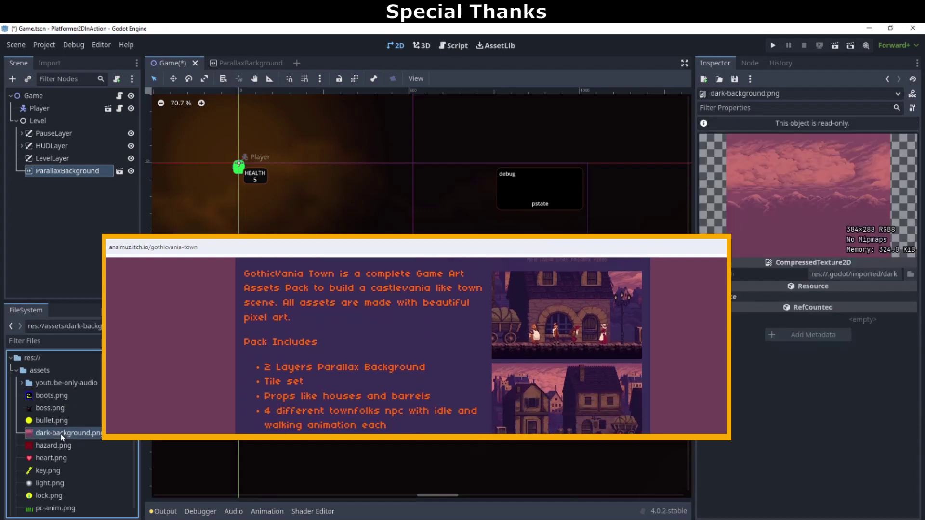
pyautogui.scroll(-1, 112, 495)
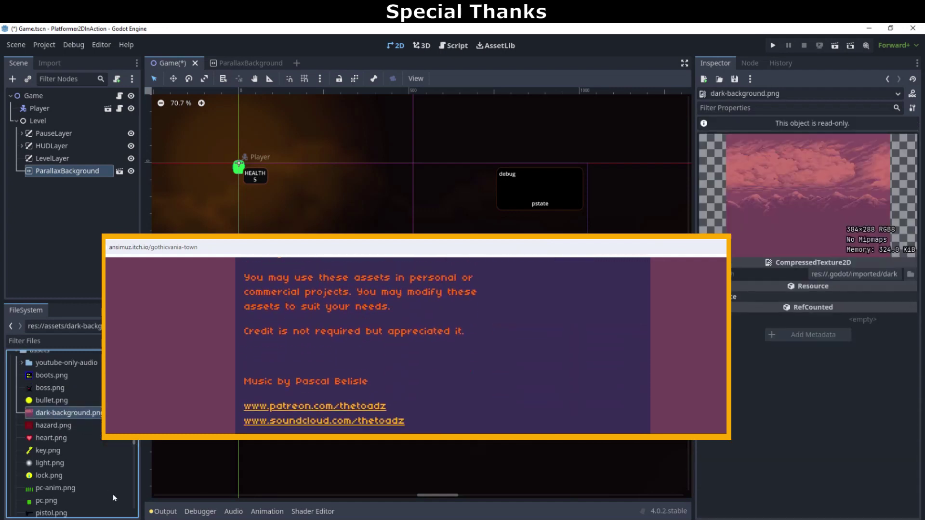
pyautogui.scroll(-3, 113, 494)
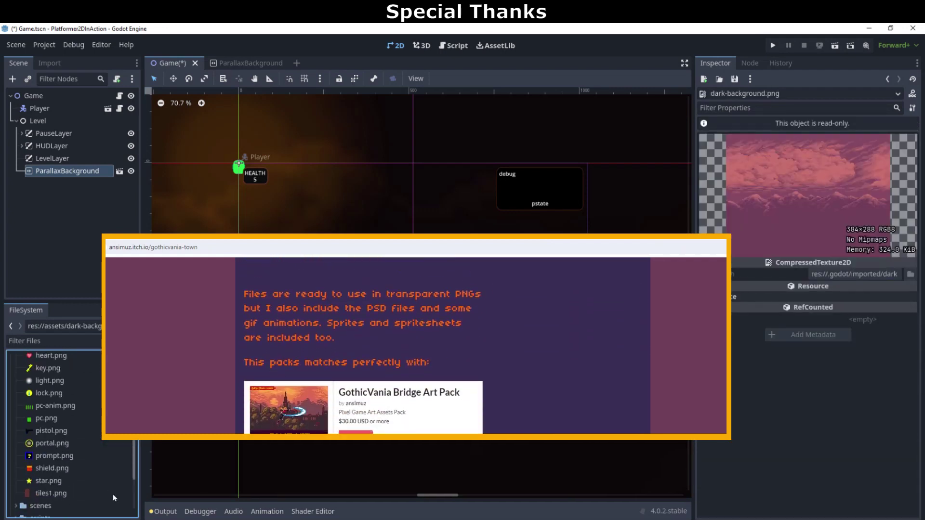
pyautogui.scroll(5, 113, 495)
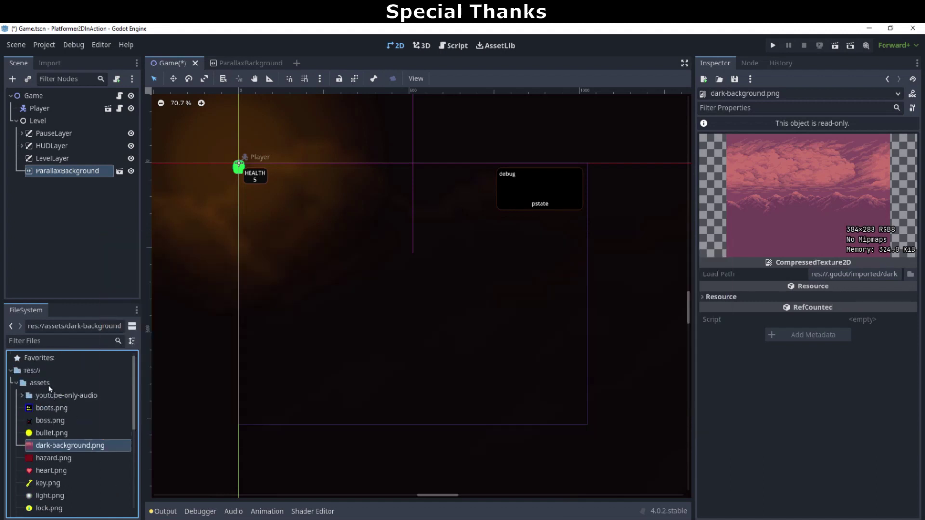
pyautogui.click(16, 384)
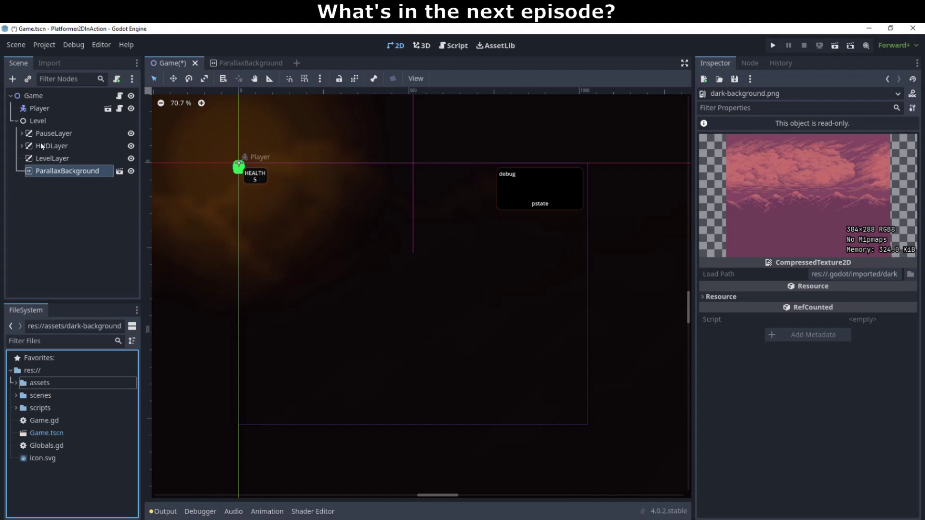
# Compare the layer and process settings of PauseLayer, HUDLayer and LevelLayer.
pyautogui.click(70, 134)
pyautogui.click(71, 146)
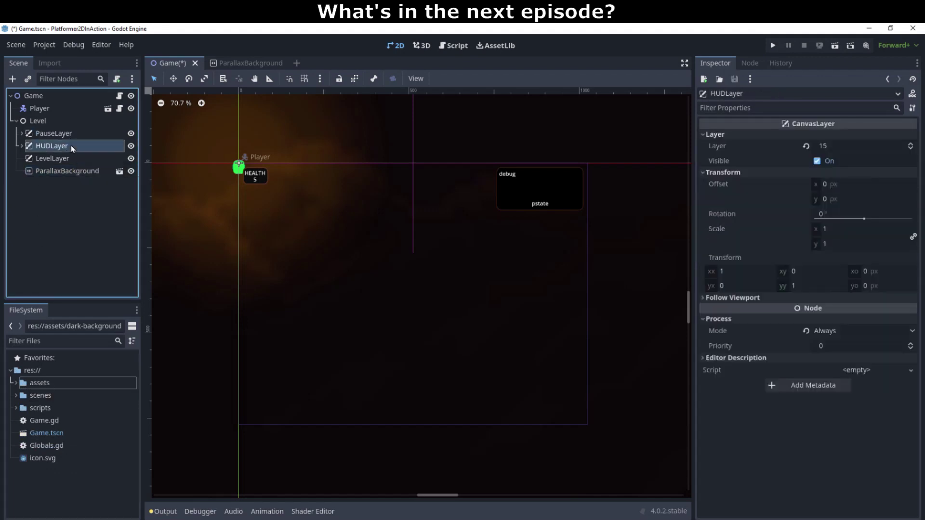
pyautogui.click(75, 160)
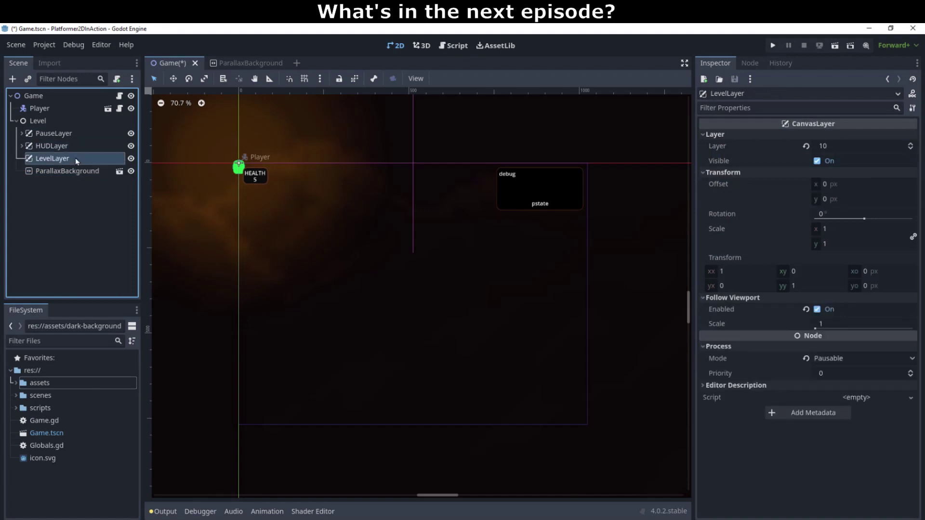
# Review the Player node's properties, open its scene to view the child nodes, and return to the Game scene.
pyautogui.click(63, 108)
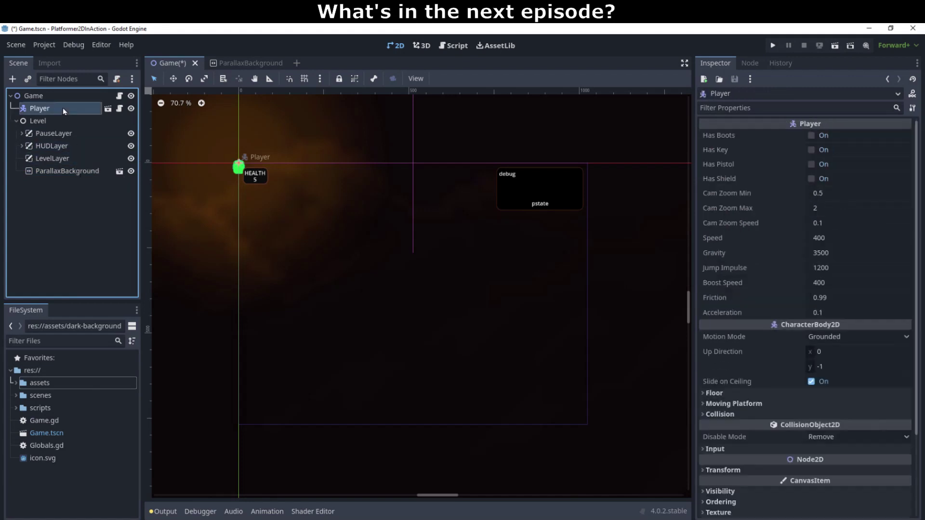
pyautogui.click(108, 109)
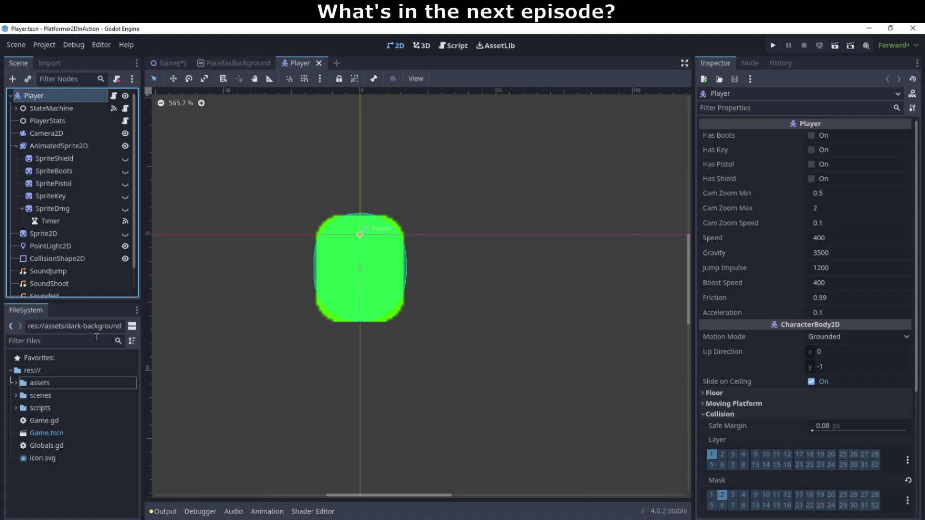
pyautogui.click(169, 63)
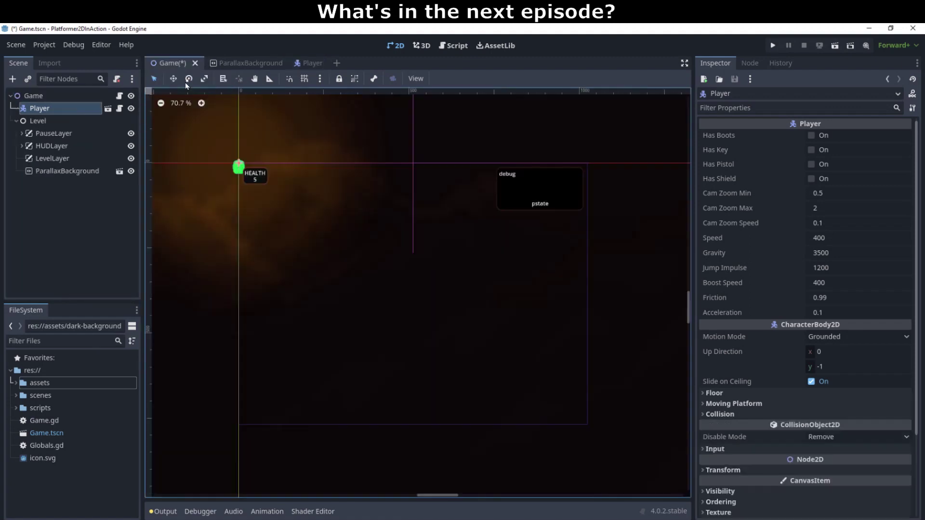